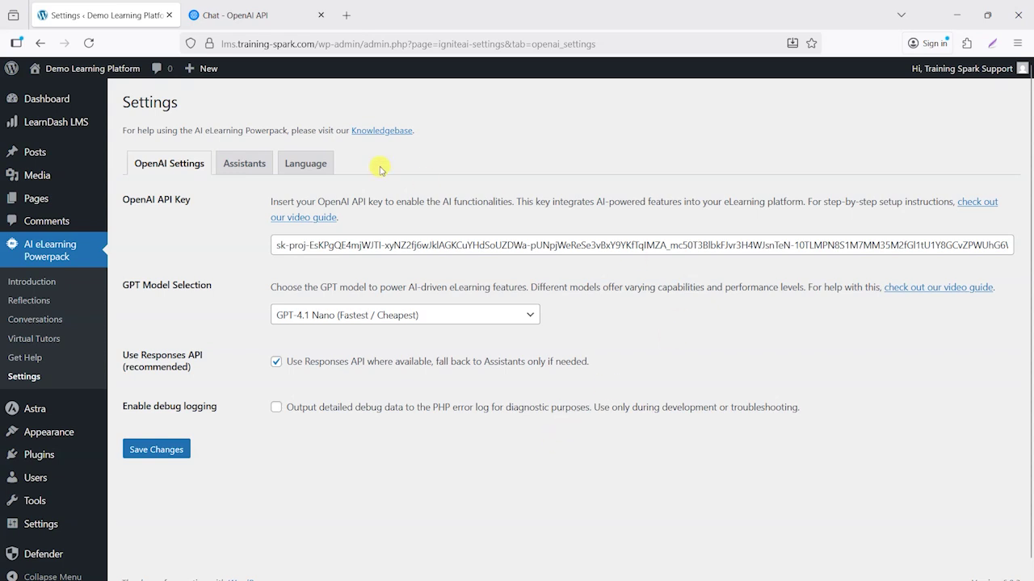
- View the assistants configuration in the AI eLearning Powerpack settings and the chat prompts page on the OpenAI platform
{"action": "left_click", "coordinate": [244, 166]}
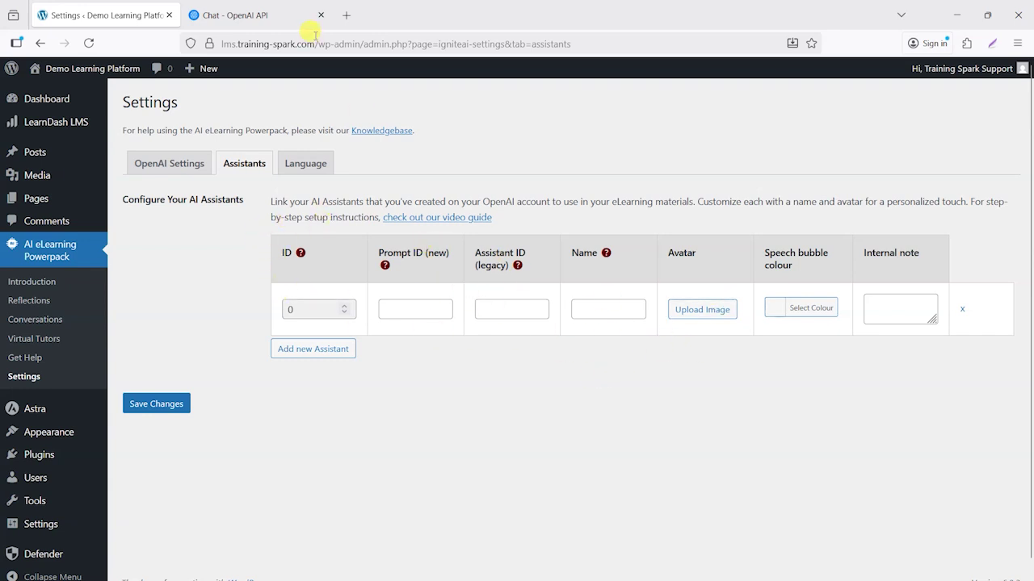
{"action": "left_click", "coordinate": [260, 10]}
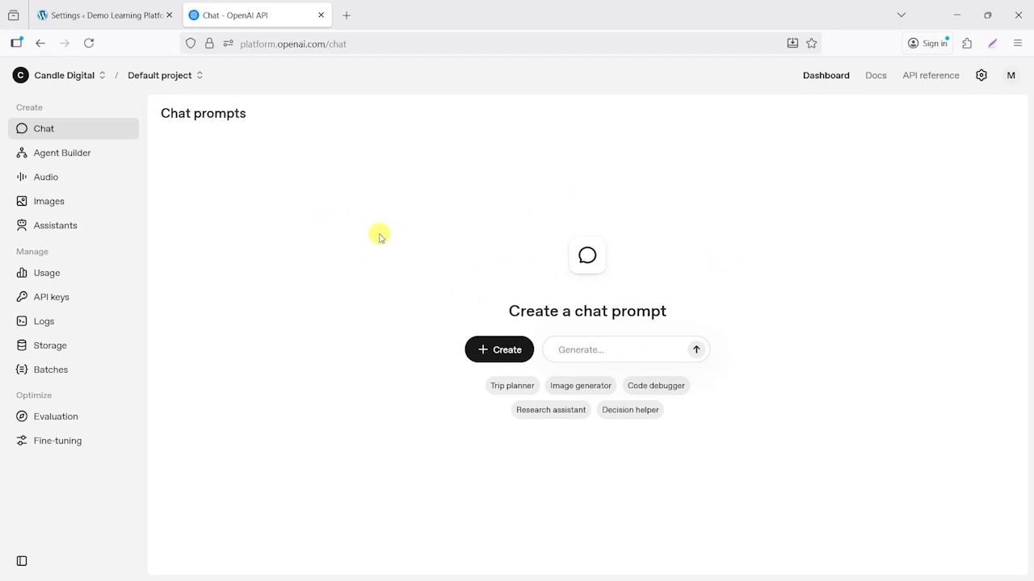
{"action": "left_click", "coordinate": [129, 13]}
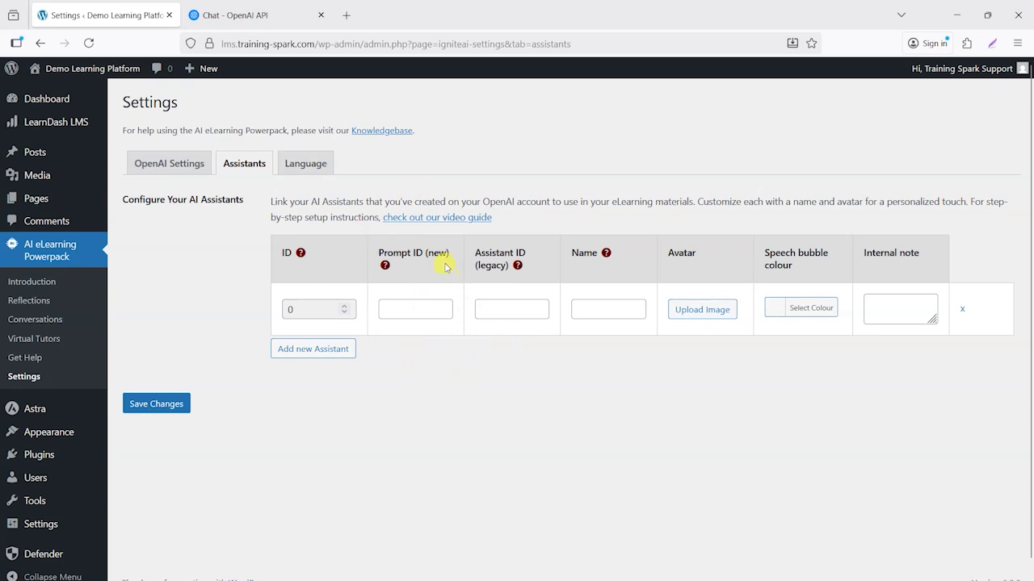
- Create a new chat prompt on the OpenAI platform and send it the test message "Hello"
{"action": "left_click", "coordinate": [238, 16]}
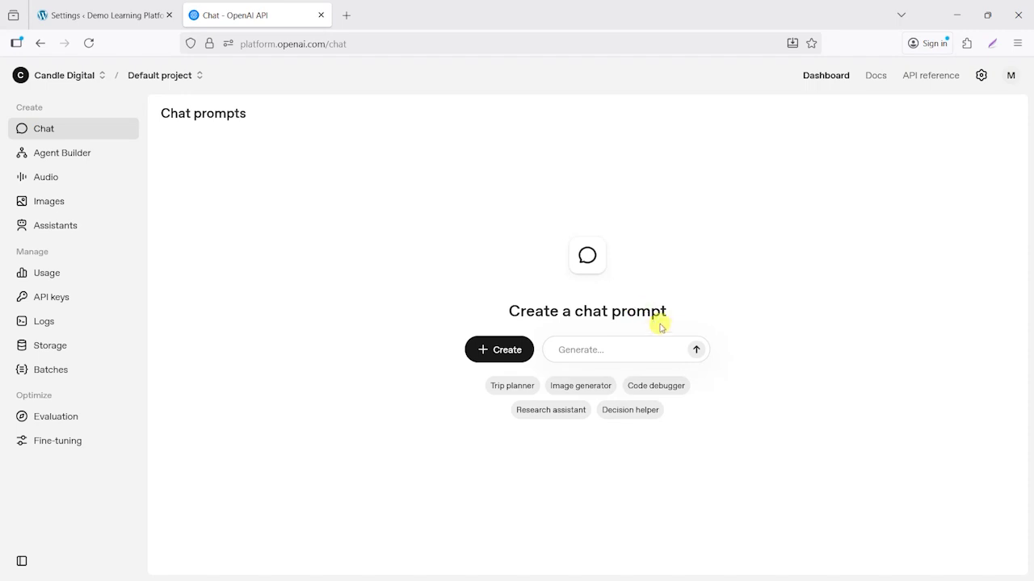
{"action": "left_click", "coordinate": [501, 350]}
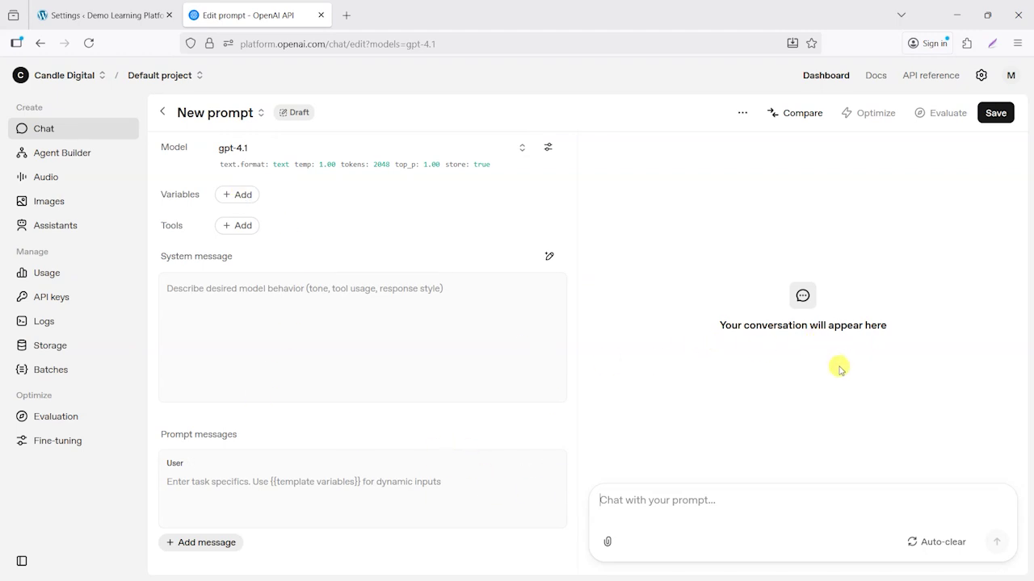
{"action": "type", "text": "Hello"}
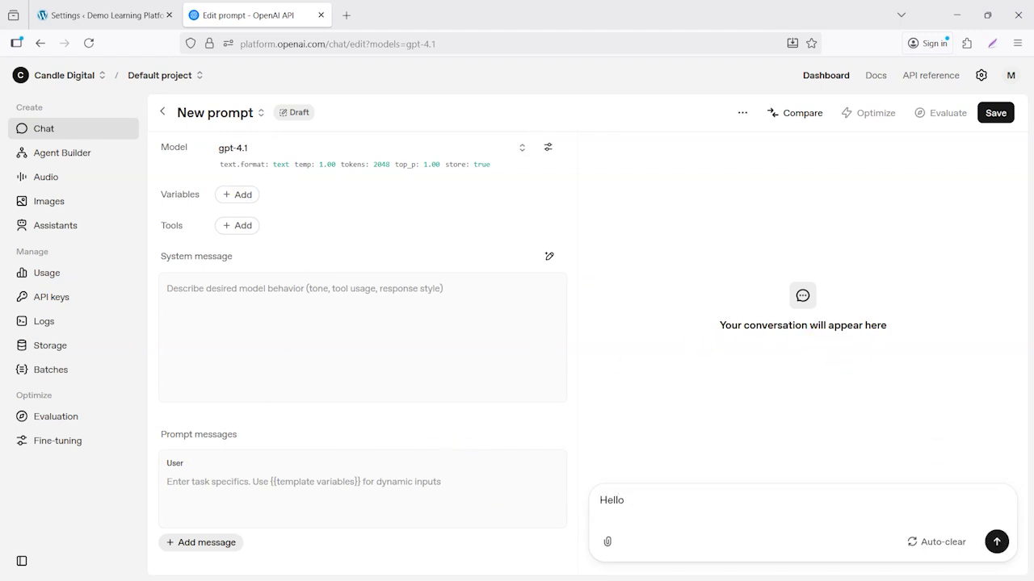
{"action": "left_click", "coordinate": [996, 542]}
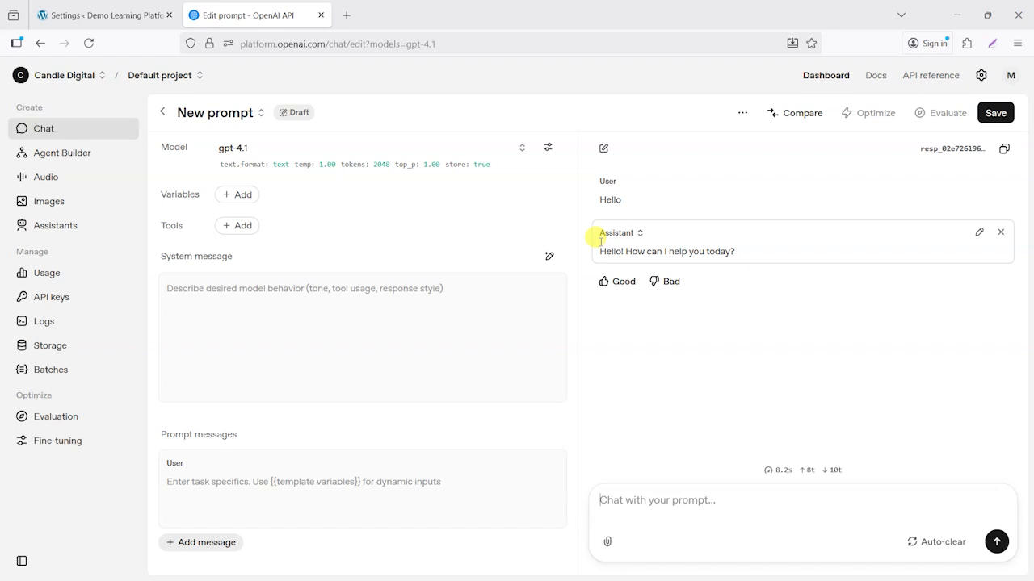
- Set the new prompt's model to gpt-4.1-nano
{"action": "left_click", "coordinate": [282, 153]}
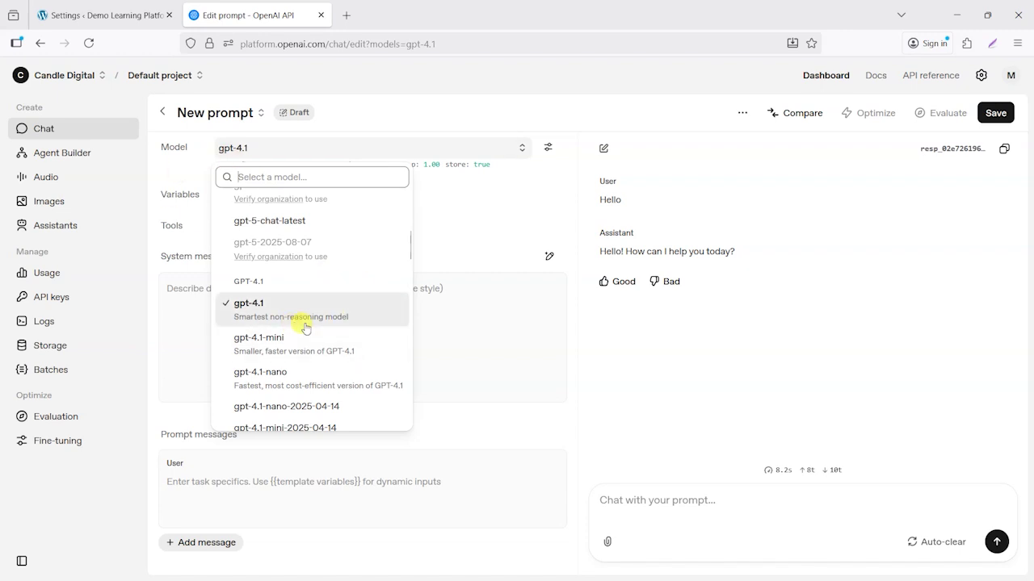
{"action": "scroll", "coordinate": [323, 307], "scroll_direction": "down", "scroll_amount": 3}
{"action": "scroll", "coordinate": [323, 339], "scroll_direction": "down", "scroll_amount": 3}
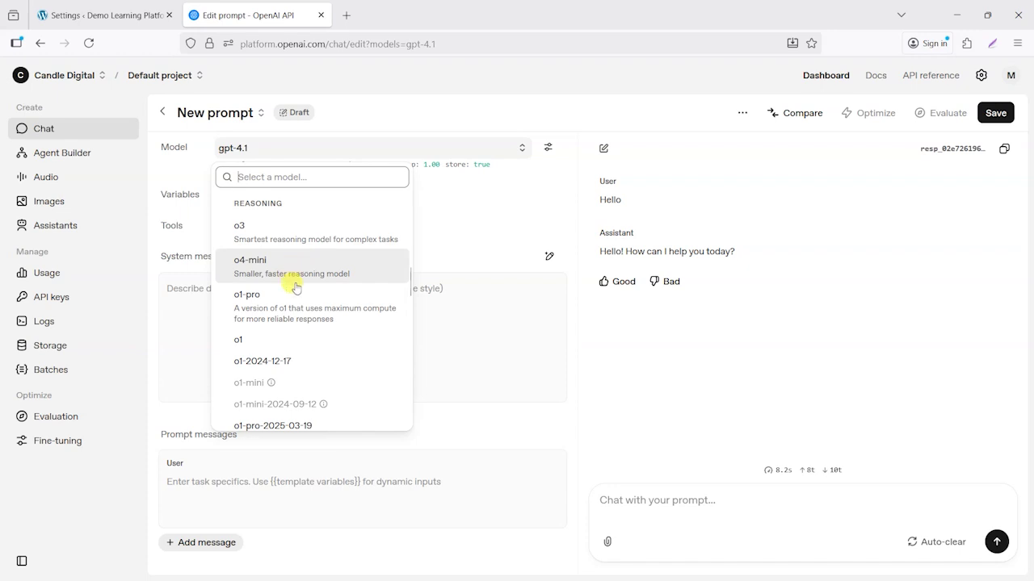
{"action": "scroll", "coordinate": [312, 281], "scroll_direction": "up", "scroll_amount": 5}
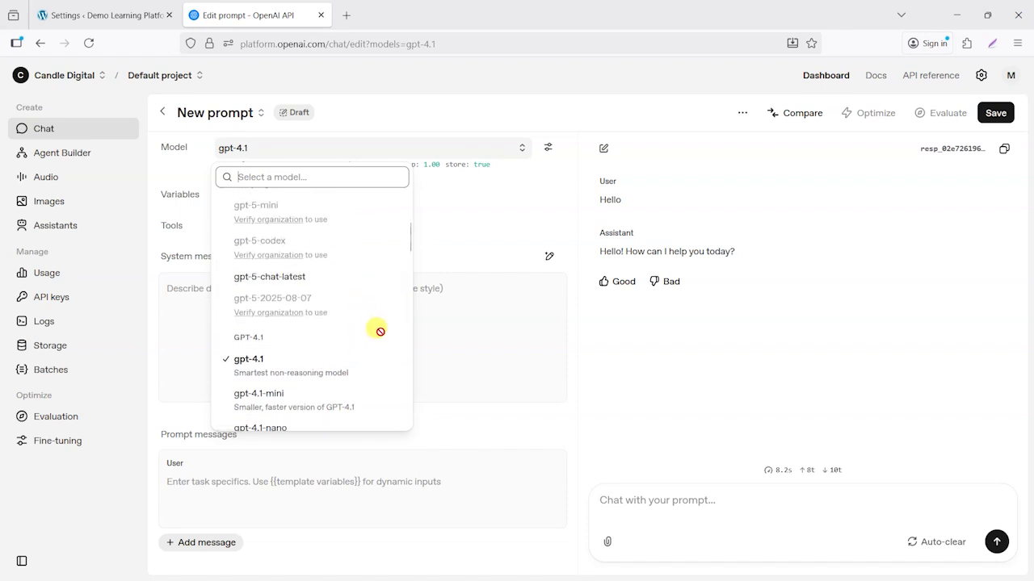
{"action": "scroll", "coordinate": [355, 331], "scroll_direction": "down", "scroll_amount": 1}
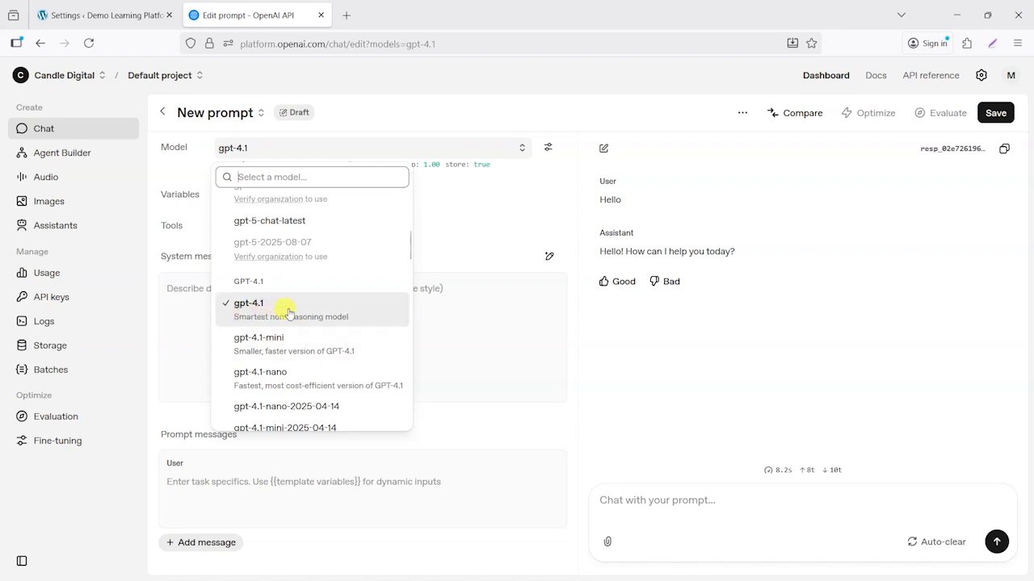
{"action": "scroll", "coordinate": [339, 307], "scroll_direction": "down", "scroll_amount": 5}
{"action": "scroll", "coordinate": [351, 299], "scroll_direction": "up", "scroll_amount": 1}
{"action": "scroll", "coordinate": [337, 317], "scroll_direction": "up", "scroll_amount": 4}
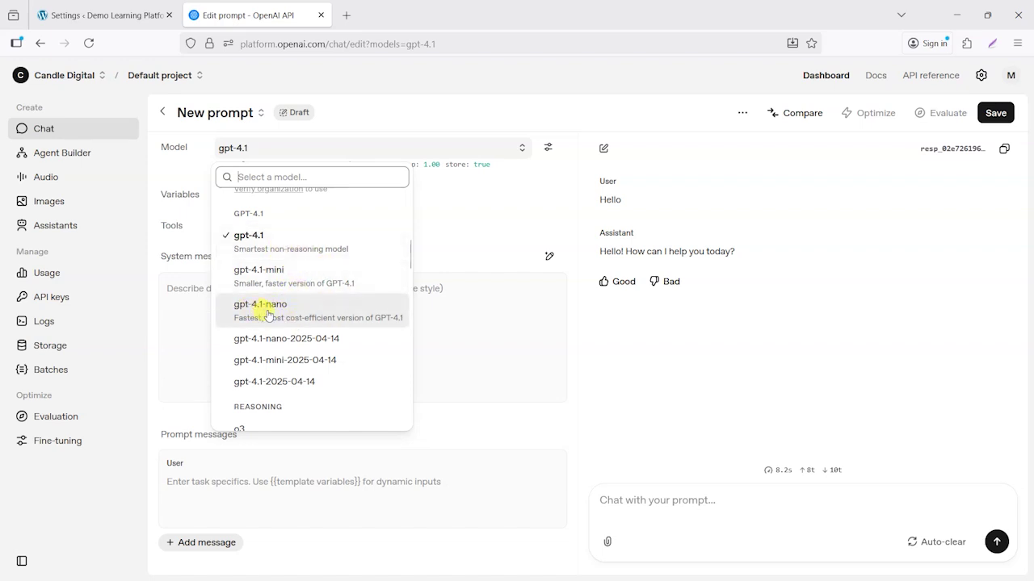
{"action": "left_click", "coordinate": [316, 310]}
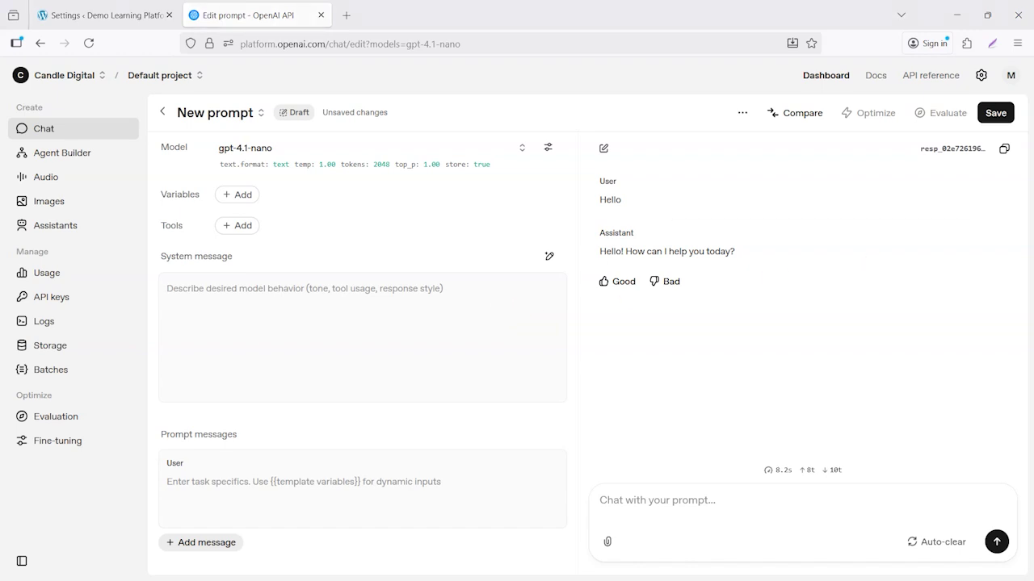
- Write a system message making the model a Slinky Innovation Cycle expert that avoids answering questions unrelated to business or the Slinky Innovation Cycle
{"action": "left_click", "coordinate": [263, 308]}
{"action": "type", "text": "You are an expert in the Slinky Innovation Cycle and can answer questions that a user may have about it. Please avoid answering questions that don't relate to business or the Slinky Innovation Cycle."}
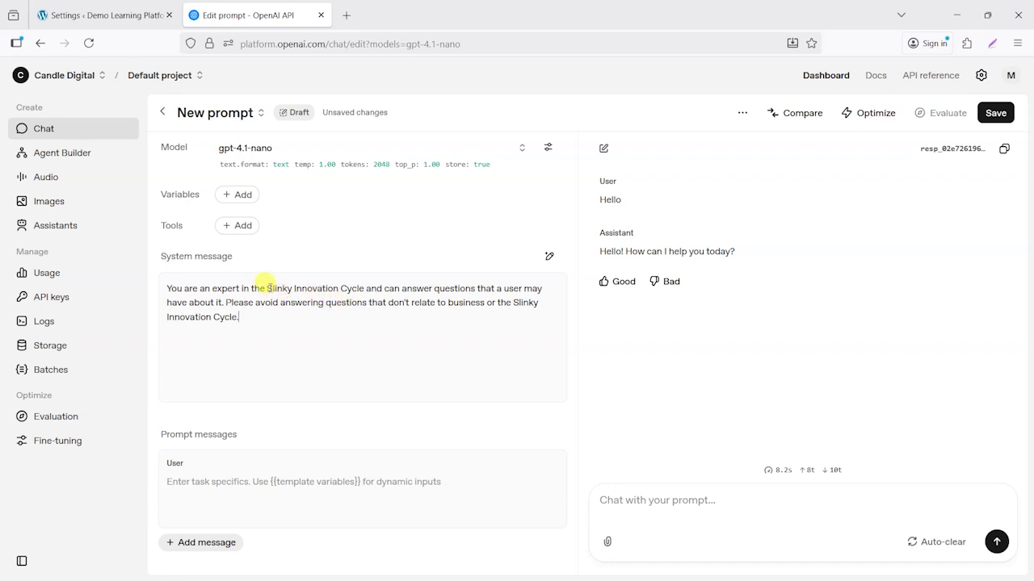
{"action": "left_click_drag", "start_coordinate": [267, 288], "coordinate": [364, 288]}
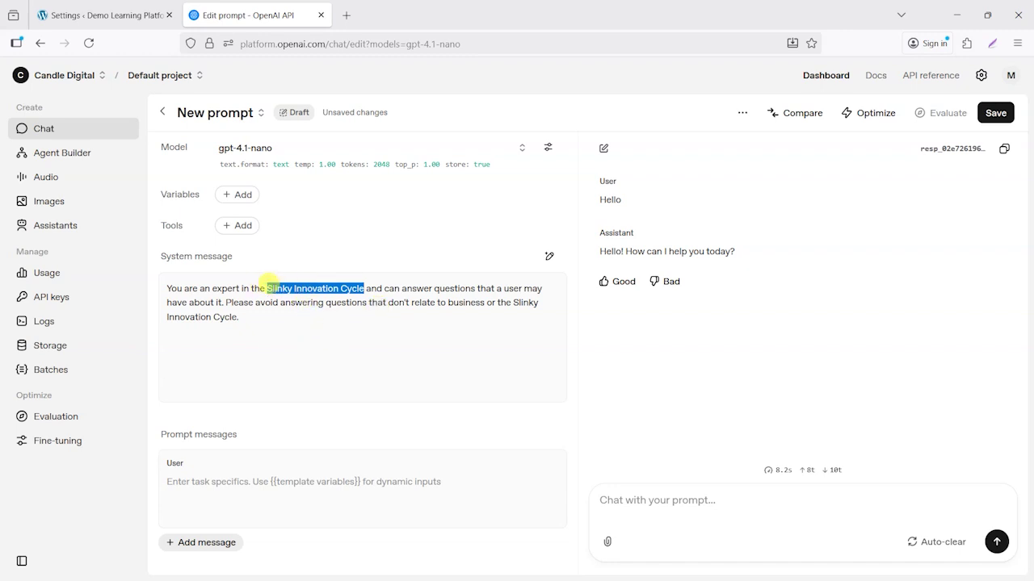
{"action": "left_click", "coordinate": [367, 325]}
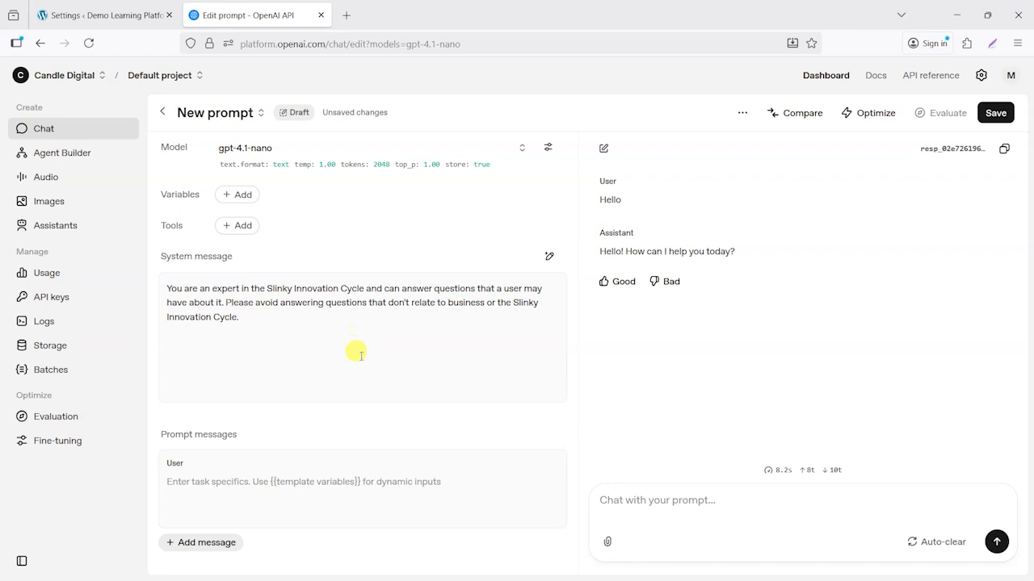
{"action": "left_click", "coordinate": [407, 463]}
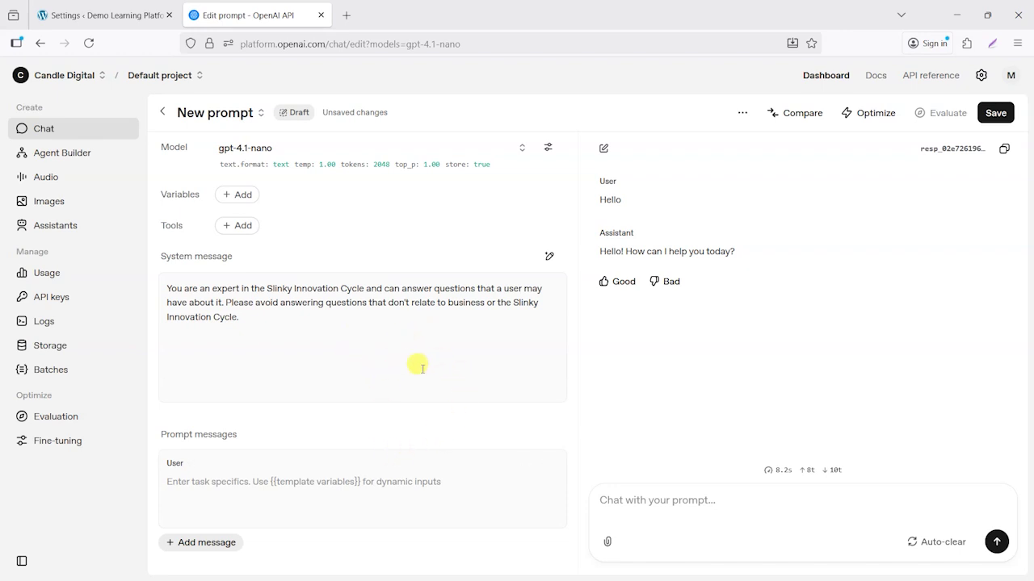
{"action": "left_click", "coordinate": [241, 194]}
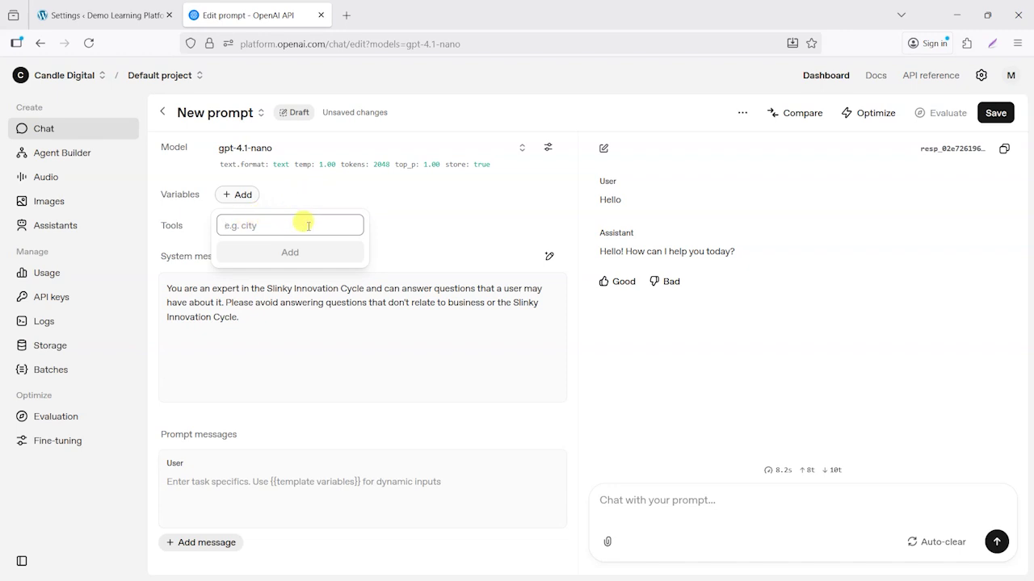
{"action": "left_click", "coordinate": [404, 204]}
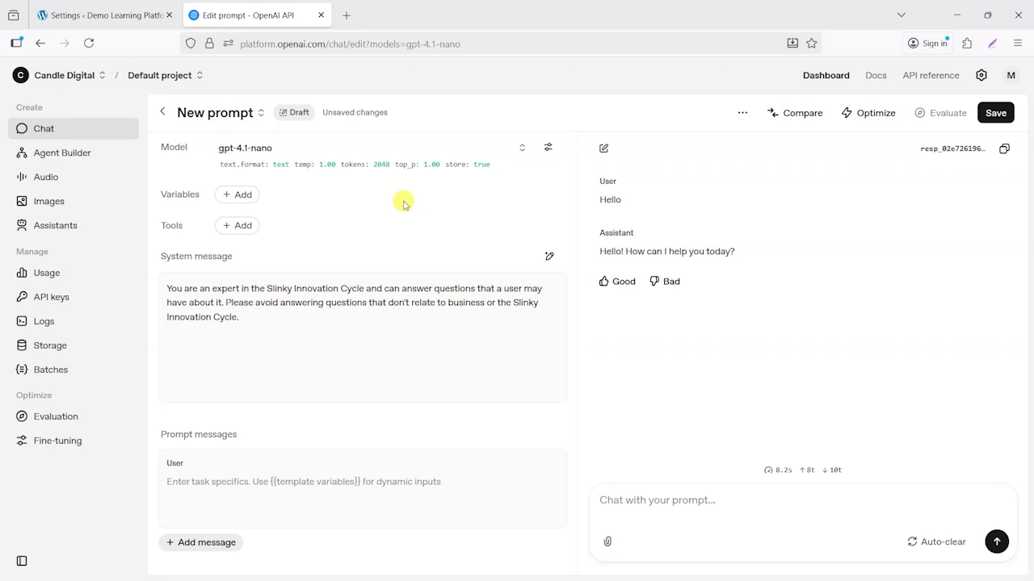
- Add a file search tool with "The 10-Step Business Growth Quirk Framework.docx" and "The Slinky Innovation Cycle_ An In-Depth Guide.docx" from the Desktop attached
{"action": "left_click", "coordinate": [238, 228]}
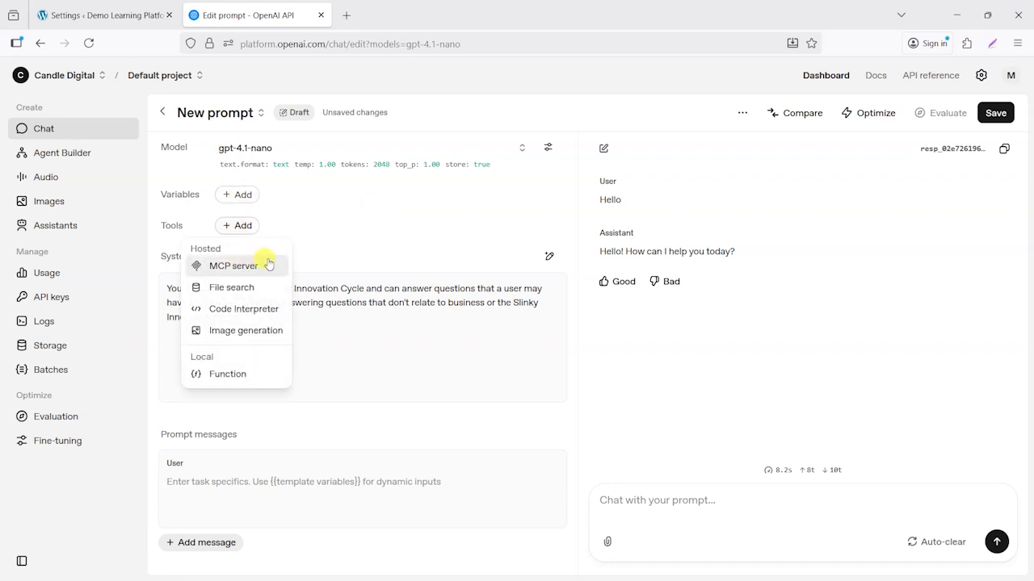
{"action": "left_click", "coordinate": [234, 288]}
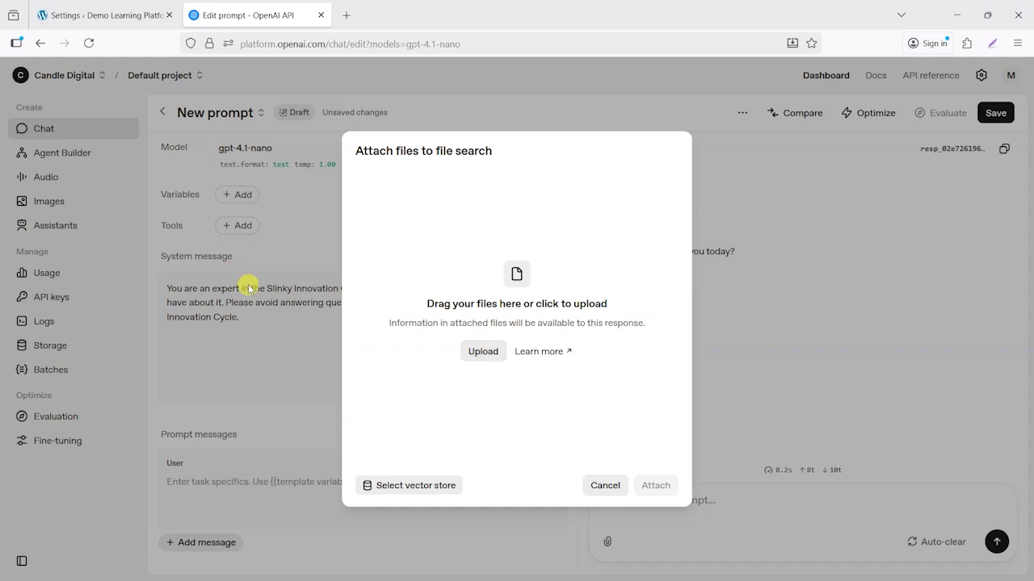
{"action": "left_click", "coordinate": [483, 351]}
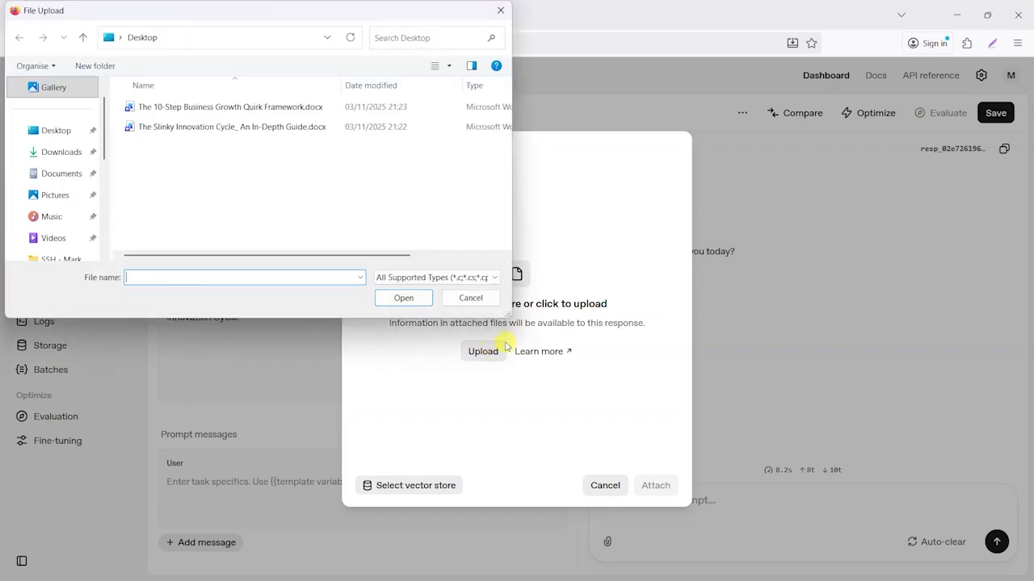
{"action": "left_click_drag", "start_coordinate": [250, 180], "coordinate": [166, 107]}
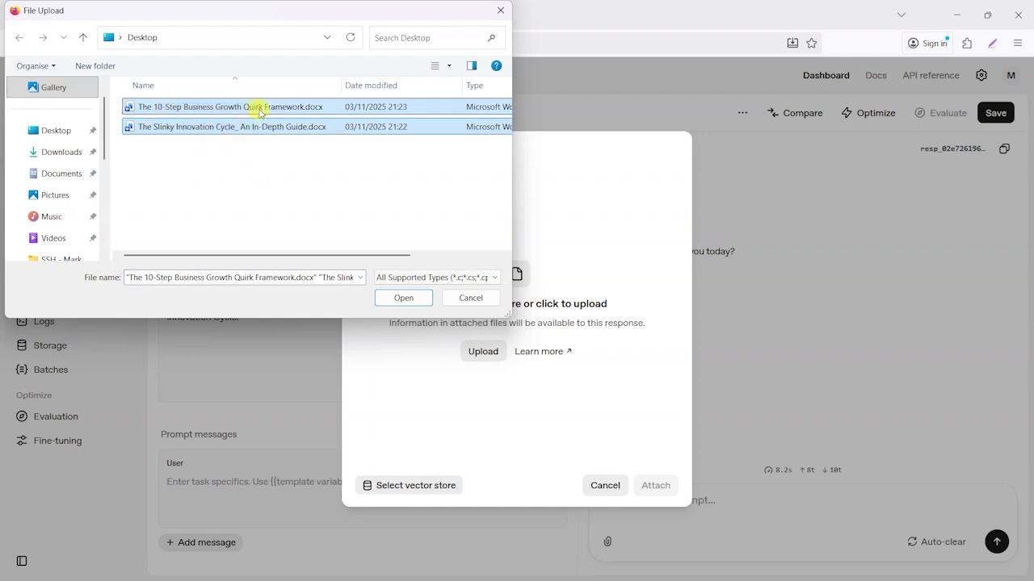
{"action": "left_click", "coordinate": [404, 299]}
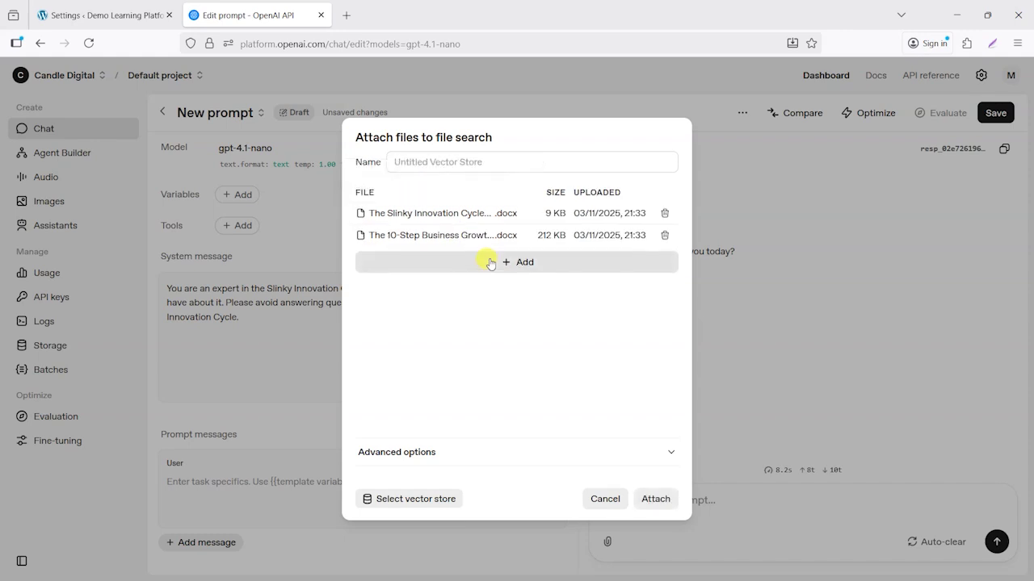
{"action": "left_click", "coordinate": [648, 497]}
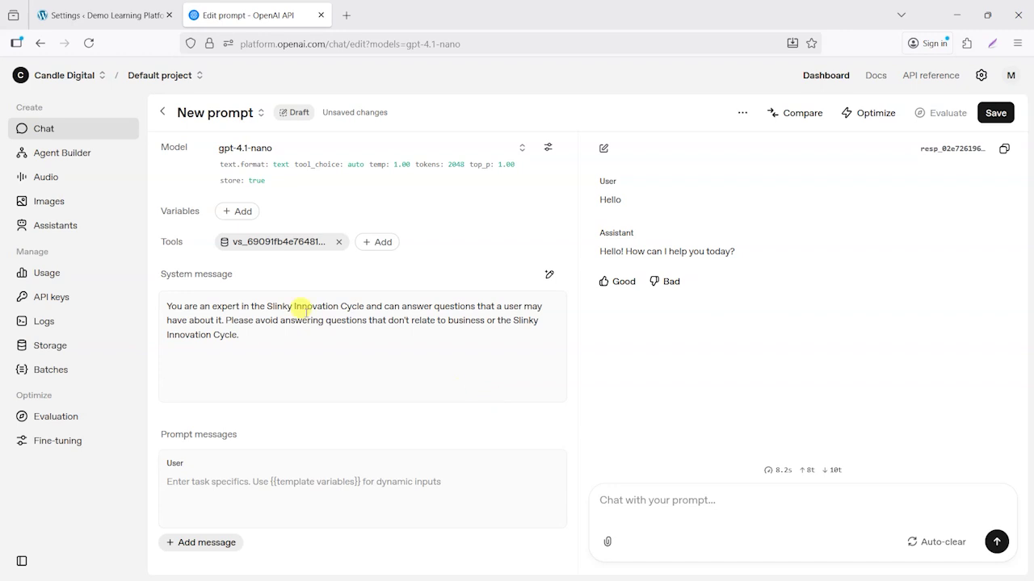
- Test the prompt with the message "Tell me about the slinky innovation cycle" and read through the reply
{"action": "left_click", "coordinate": [672, 500]}
{"action": "type", "text": "Tell me about the slinky innovation"}
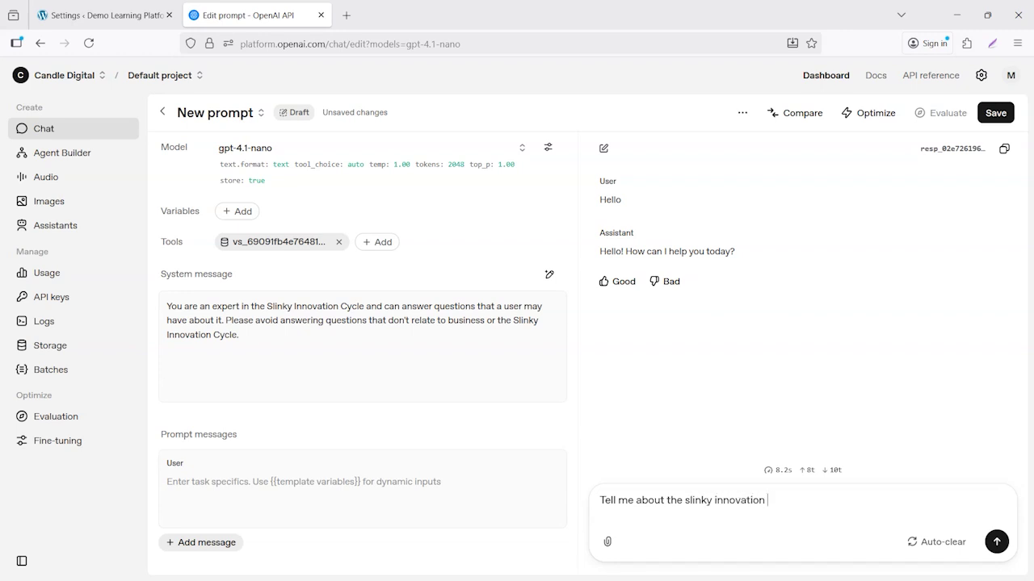
{"action": "type", "text": "cycke"}
{"action": "key", "text": "BackSpace"}
{"action": "key", "text": "BackSpace"}
{"action": "type", "text": "le"}
{"action": "left_click", "coordinate": [995, 542]}
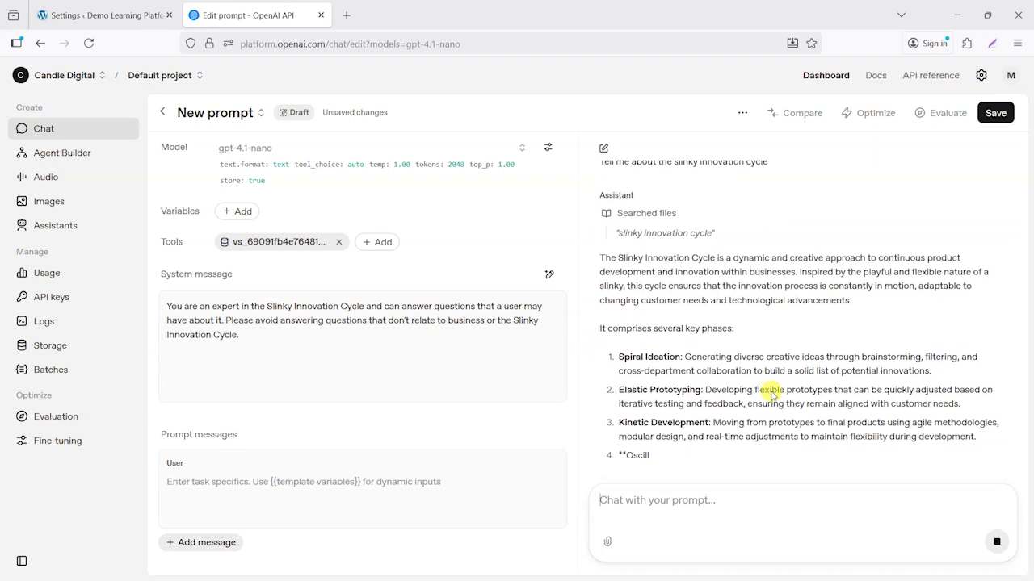
{"action": "scroll", "coordinate": [677, 323], "scroll_direction": "up", "scroll_amount": 3}
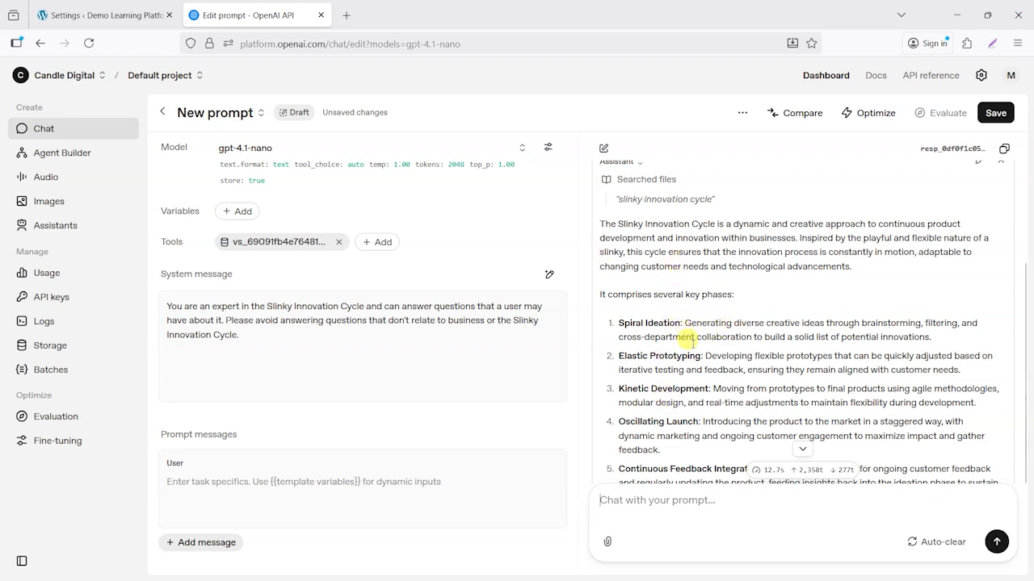
{"action": "scroll", "coordinate": [692, 343], "scroll_direction": "down", "scroll_amount": 2}
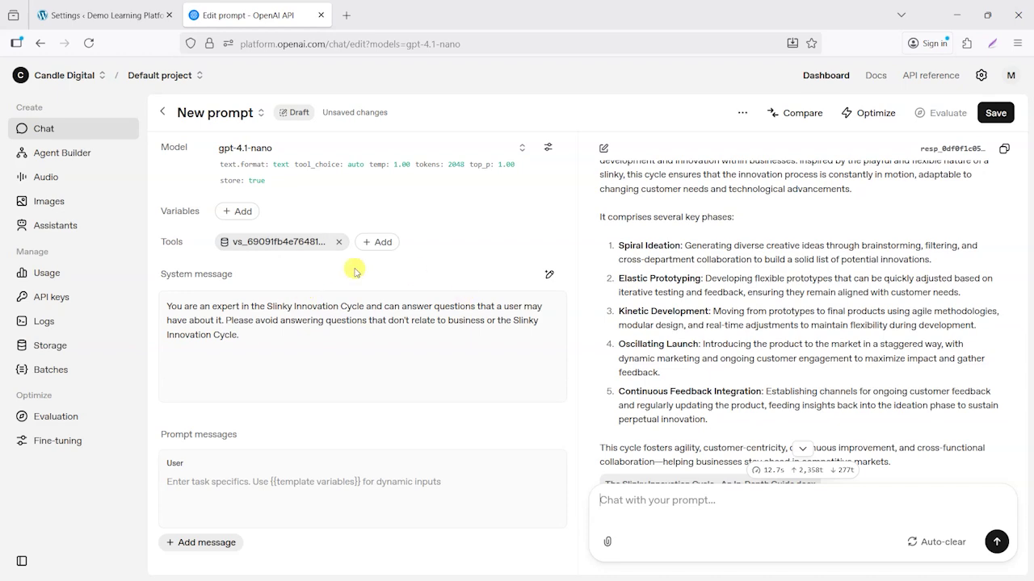
- Save and publish the prompt under the name "Elizabeth" and dismiss the publication dialog
{"action": "left_click", "coordinate": [993, 113]}
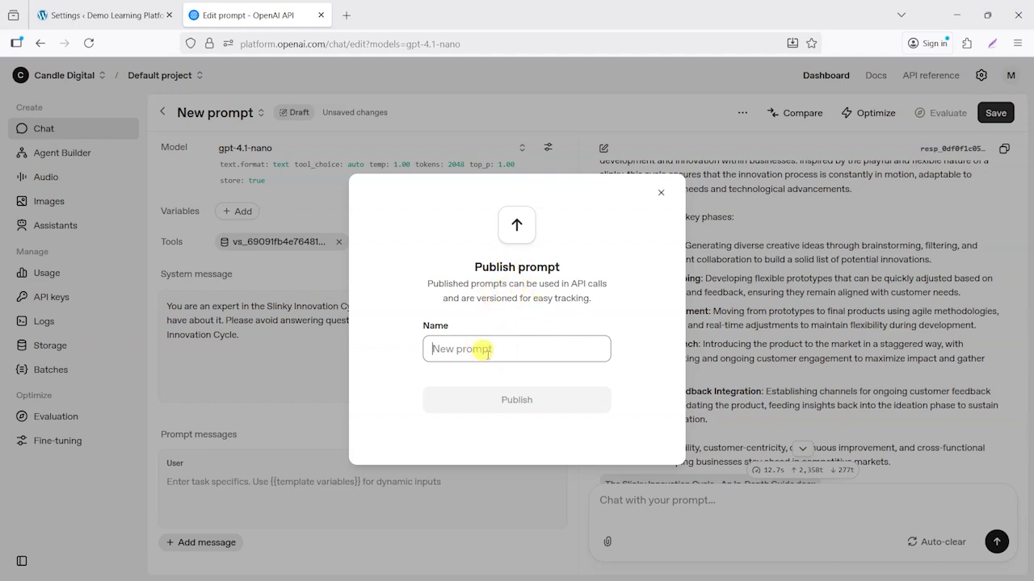
{"action": "type", "text": "Elizab"}
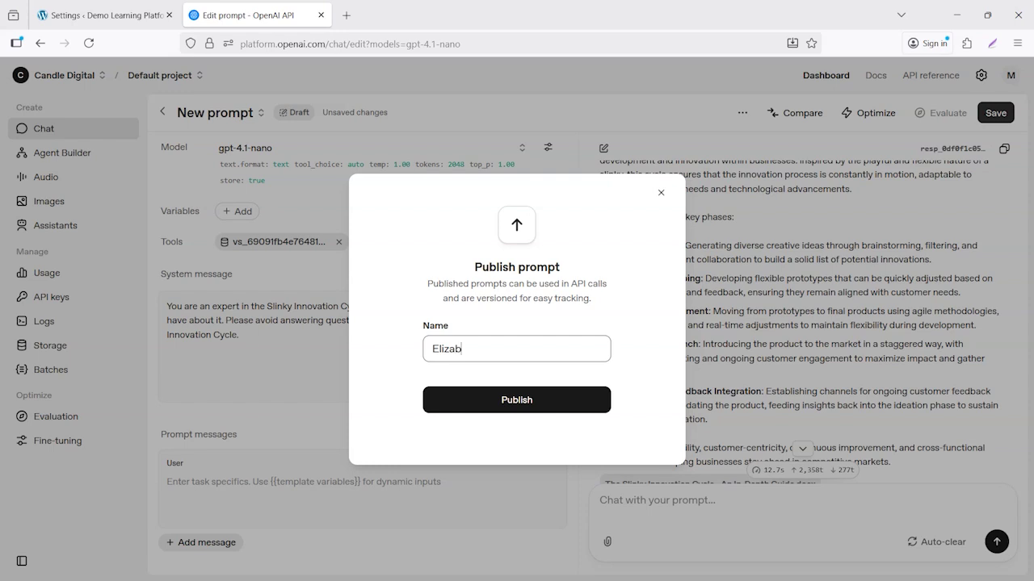
{"action": "type", "text": "eth"}
{"action": "left_click", "coordinate": [518, 402]}
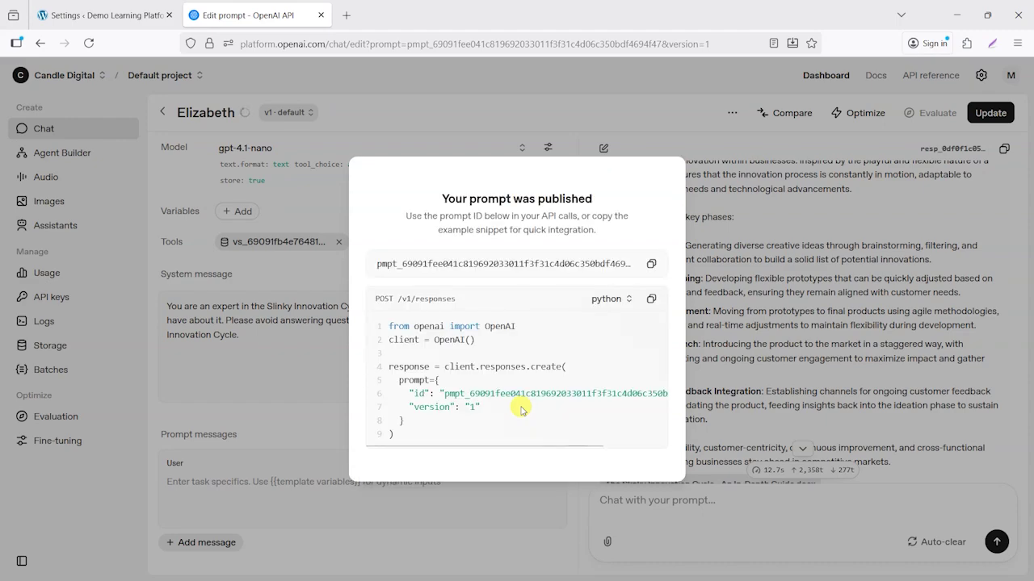
{"action": "left_click", "coordinate": [797, 252]}
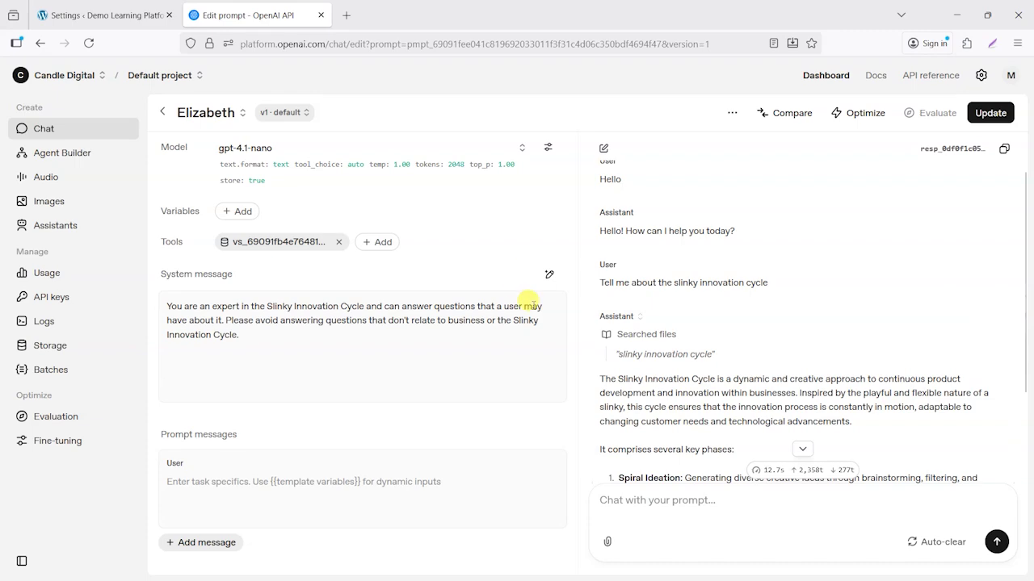
{"action": "scroll", "coordinate": [742, 329], "scroll_direction": "up", "scroll_amount": 1}
{"action": "scroll", "coordinate": [720, 369], "scroll_direction": "down", "scroll_amount": 5}
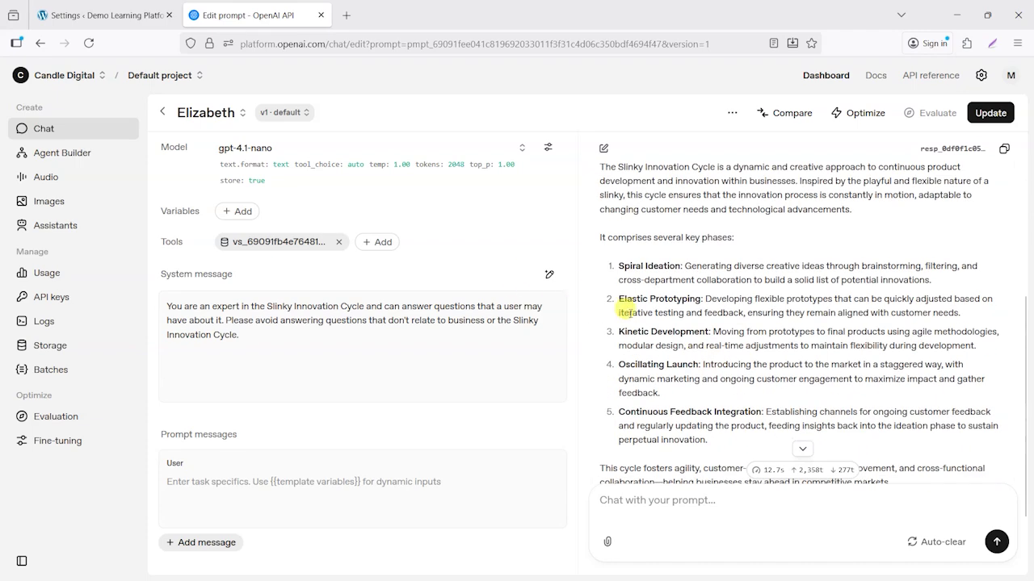
{"action": "scroll", "coordinate": [705, 353], "scroll_direction": "up", "scroll_amount": 5}
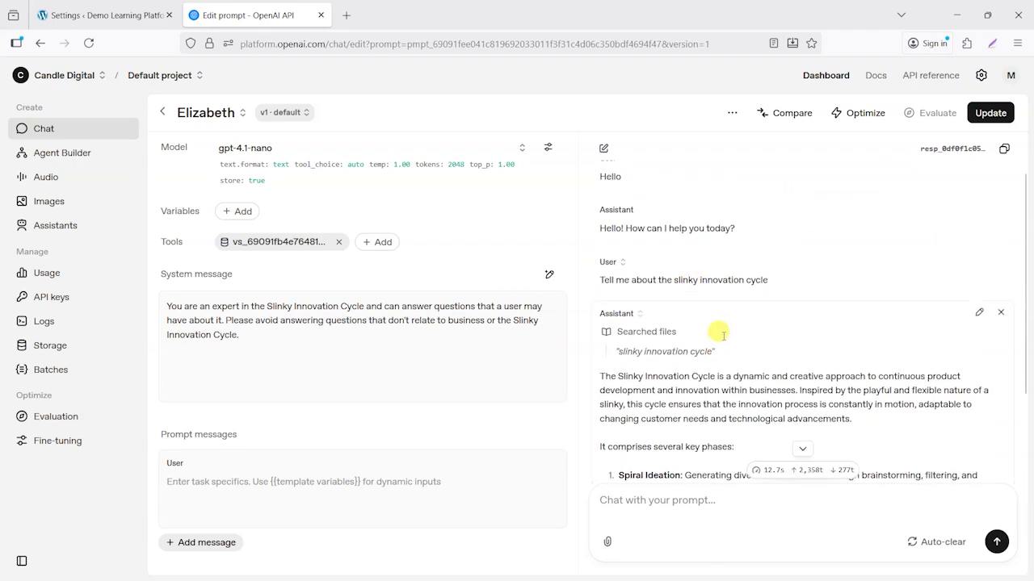
{"action": "scroll", "coordinate": [686, 315], "scroll_direction": "down", "scroll_amount": 1}
{"action": "scroll", "coordinate": [719, 375], "scroll_direction": "up", "scroll_amount": 2}
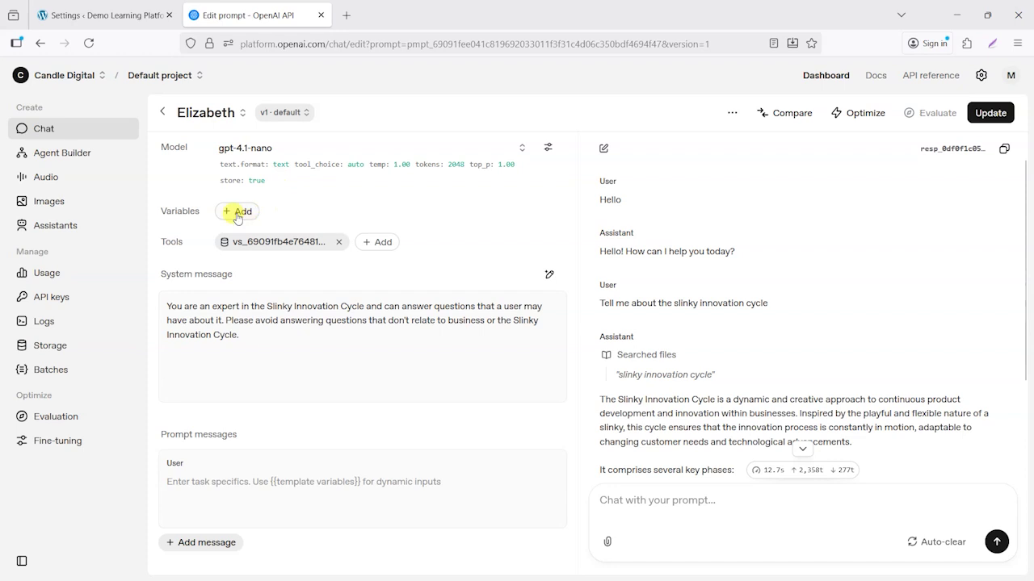
{"action": "left_click", "coordinate": [378, 244]}
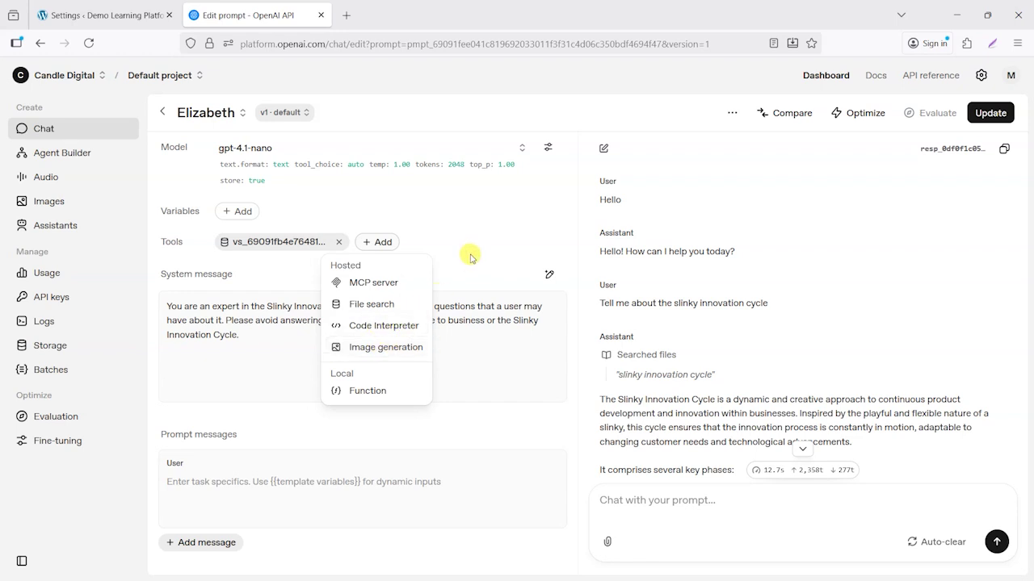
{"action": "left_click", "coordinate": [492, 241]}
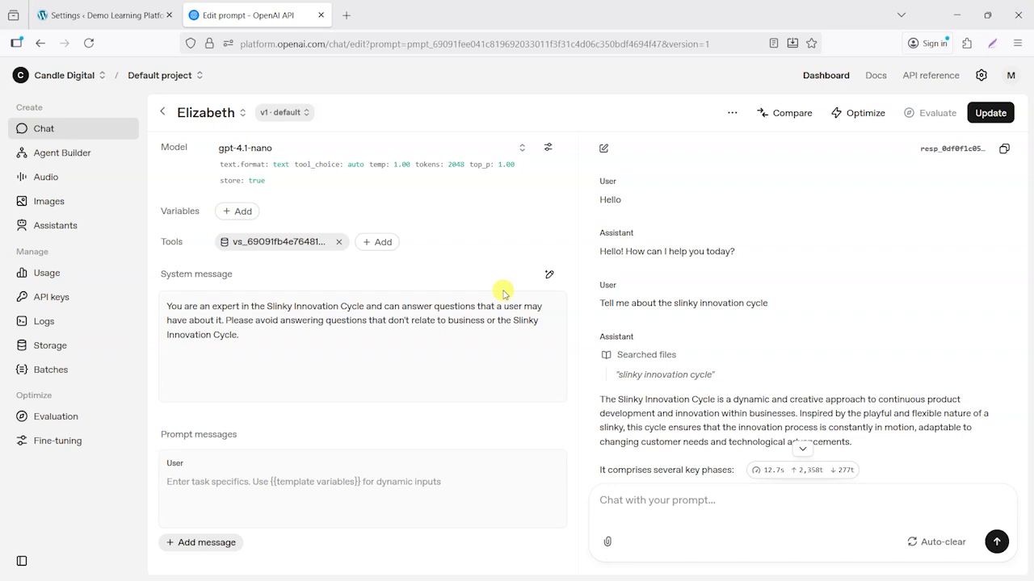
{"action": "left_click", "coordinate": [547, 150]}
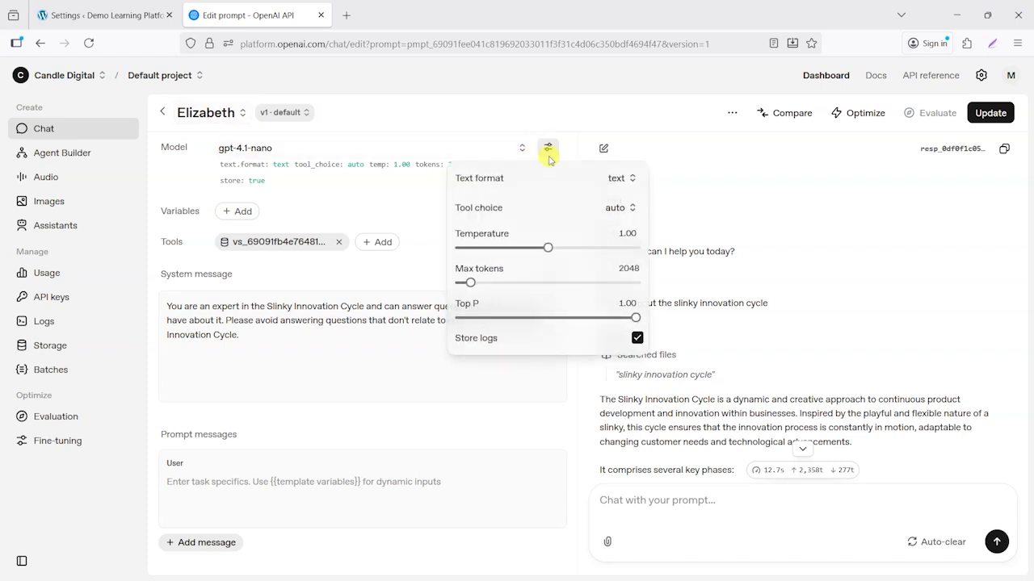
- Copy the published prompt's ID into the Prompt ID (new) field of the WordPress assistant settings and name the assistant "Elizabeth"
{"action": "left_click", "coordinate": [732, 112]}
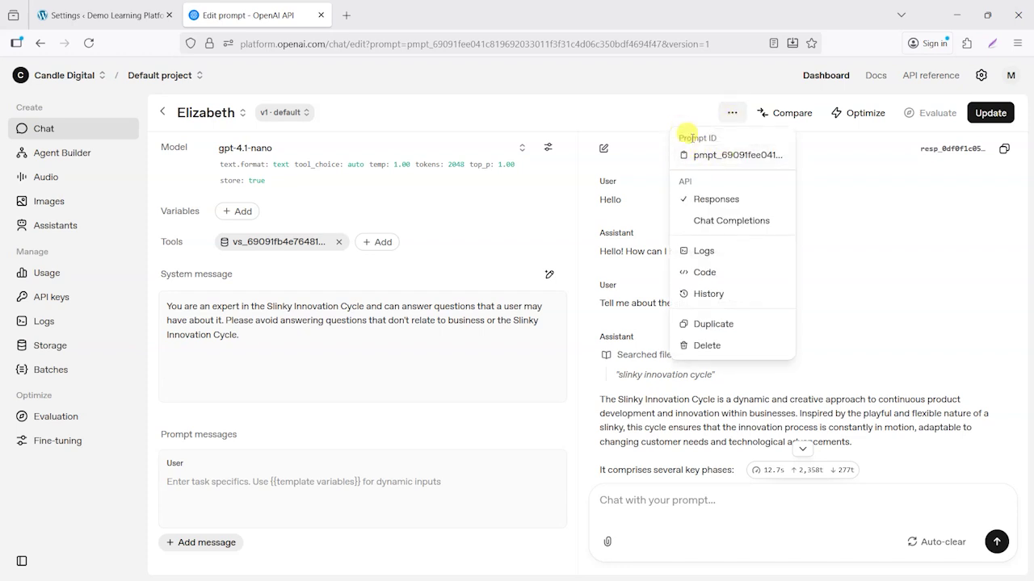
{"action": "left_click", "coordinate": [741, 156]}
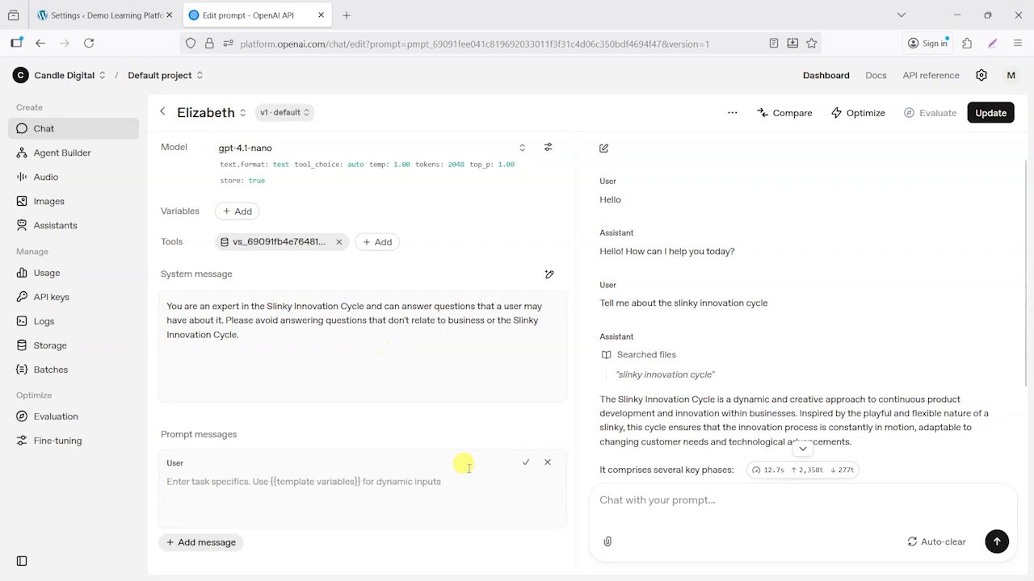
{"action": "left_click", "coordinate": [111, 8]}
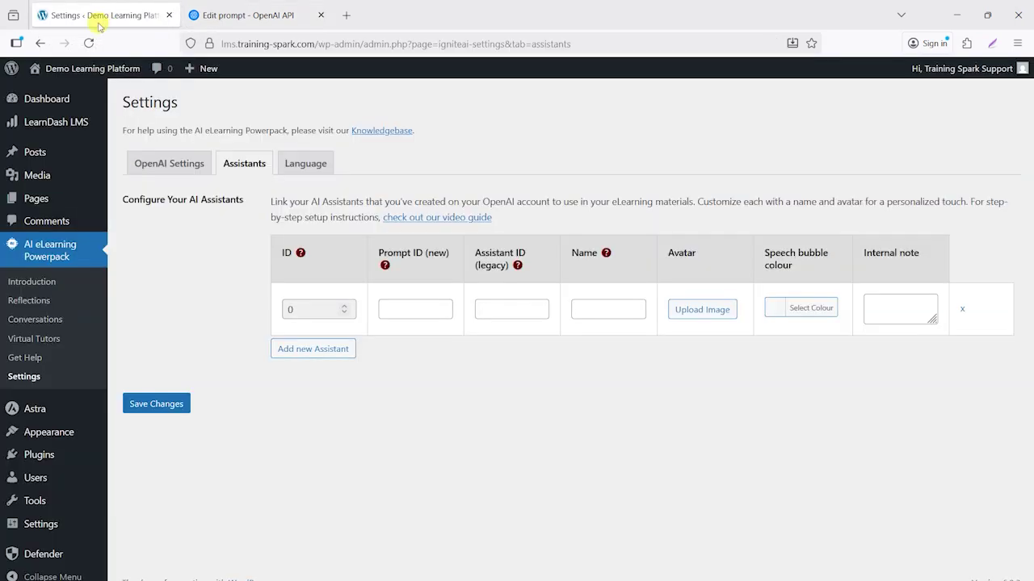
{"action": "left_click", "coordinate": [388, 304]}
{"action": "key", "text": "ctrl+v"}
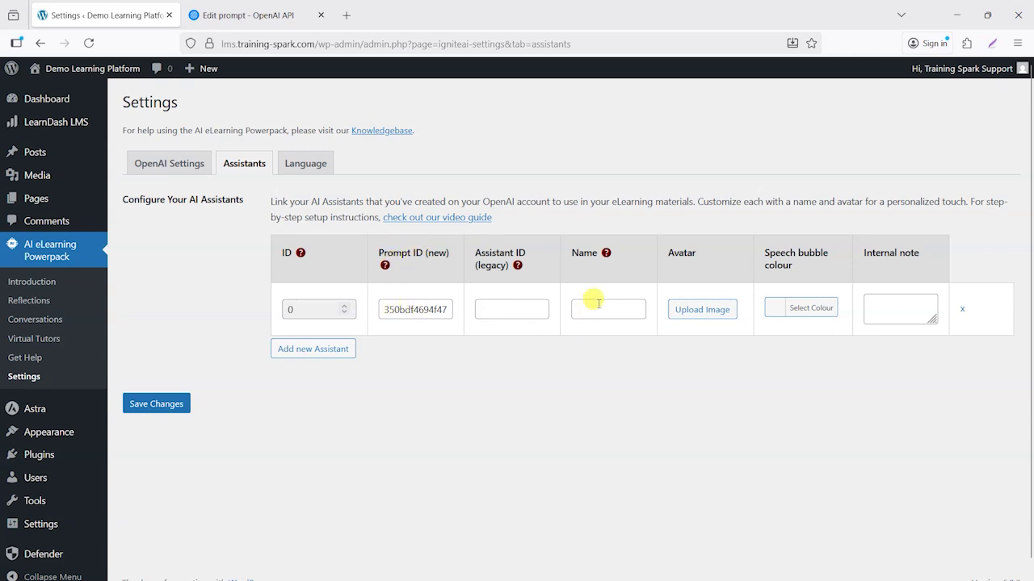
{"action": "type", "text": "Elizabeth"}
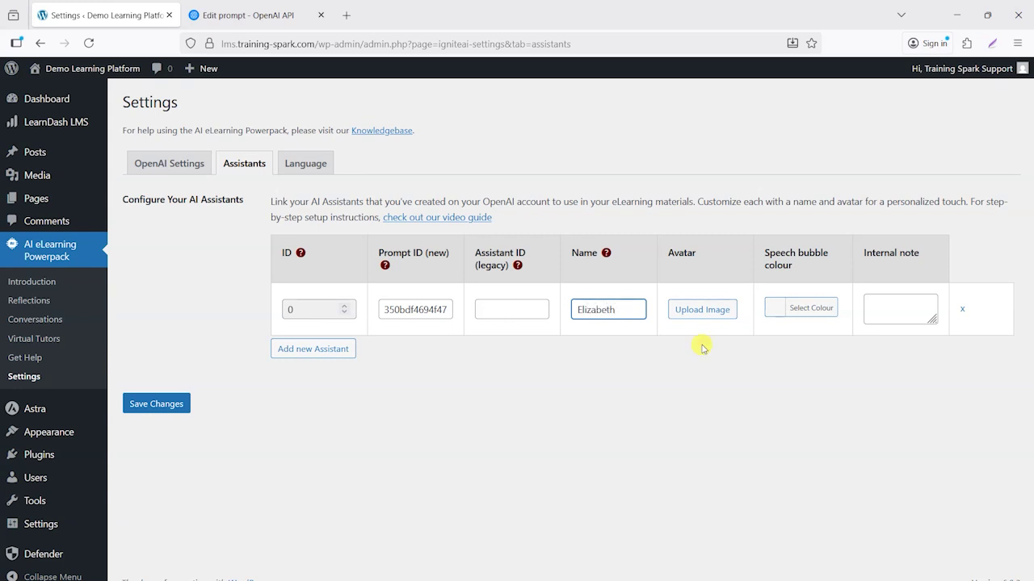
- Set the assistant's avatar to student3.jpg from the existing media library images
{"action": "left_click", "coordinate": [699, 309]}
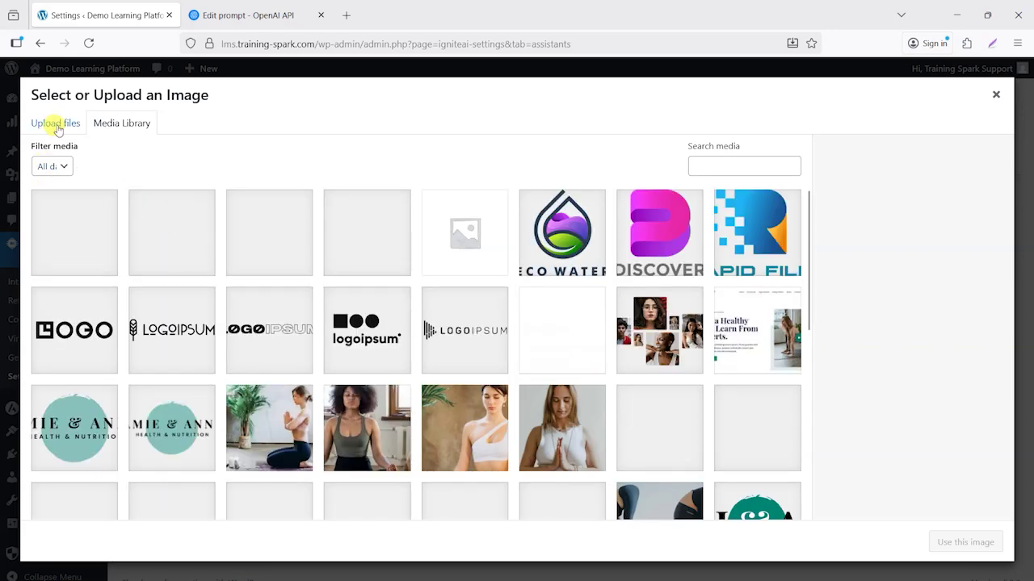
{"action": "left_click", "coordinate": [57, 125]}
{"action": "left_click", "coordinate": [99, 125]}
{"action": "scroll", "coordinate": [501, 363], "scroll_direction": "down", "scroll_amount": 1}
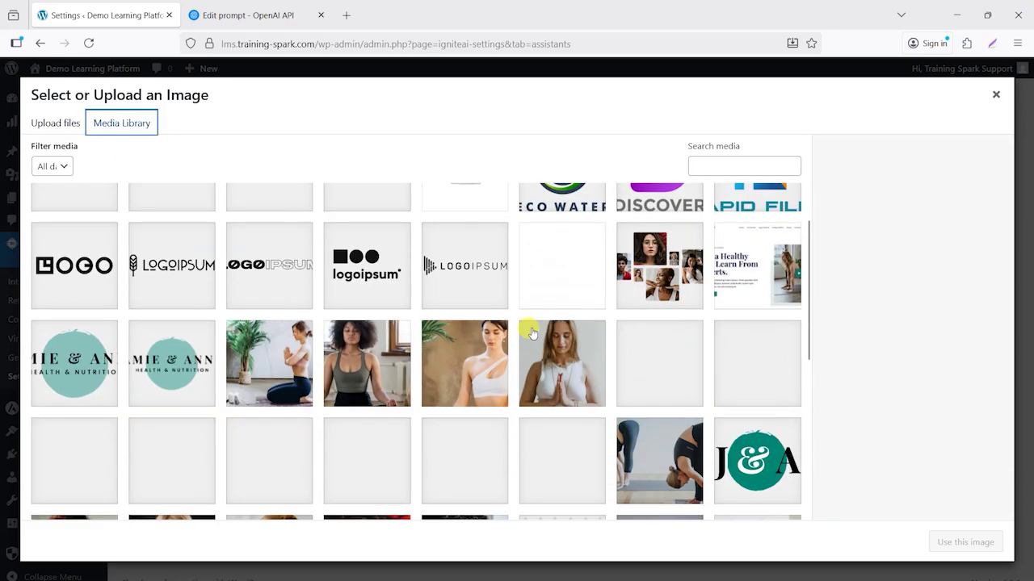
{"action": "scroll", "coordinate": [532, 333], "scroll_direction": "down", "scroll_amount": 4}
{"action": "left_click", "coordinate": [366, 303]}
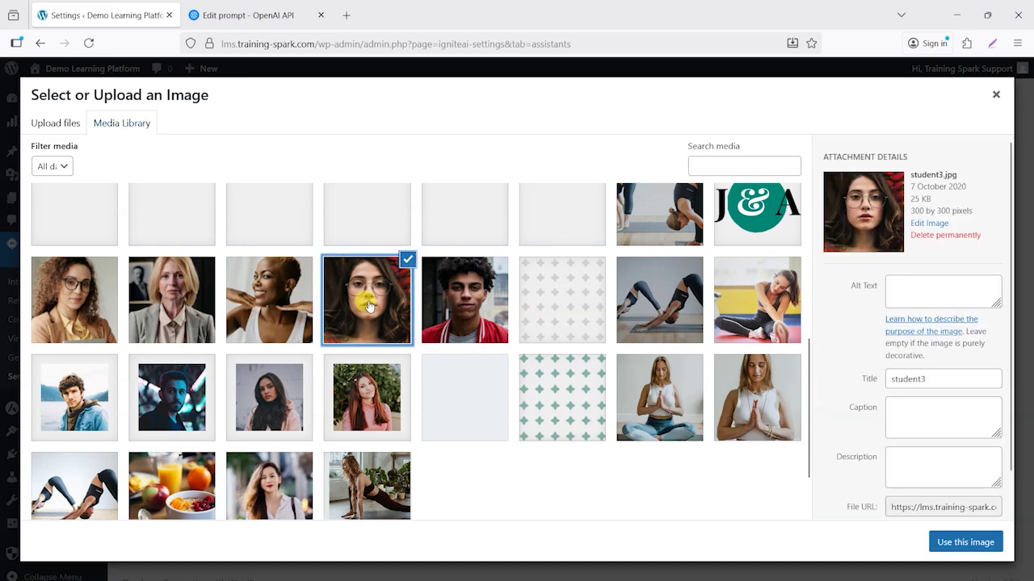
{"action": "left_click", "coordinate": [953, 542]}
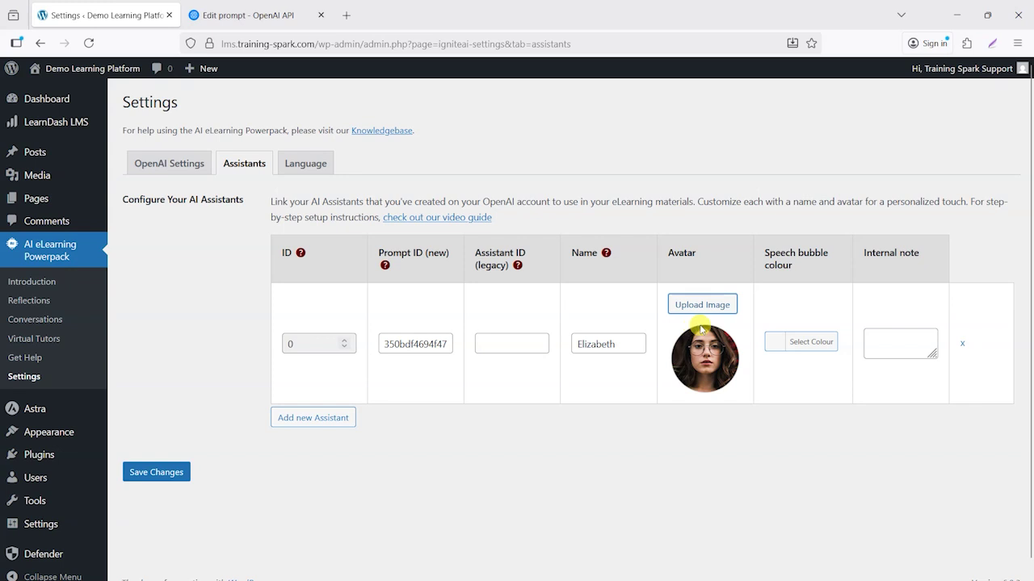
- Set the assistant's speech bubble colour to the preset red and save the assistant settings
{"action": "left_click", "coordinate": [774, 342]}
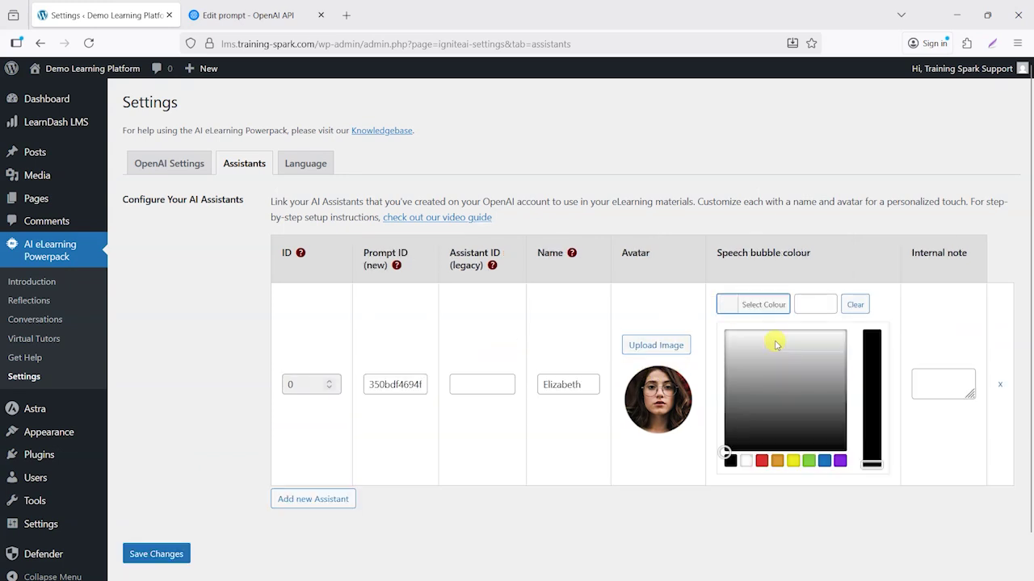
{"action": "left_click", "coordinate": [762, 460]}
{"action": "left_click", "coordinate": [812, 537]}
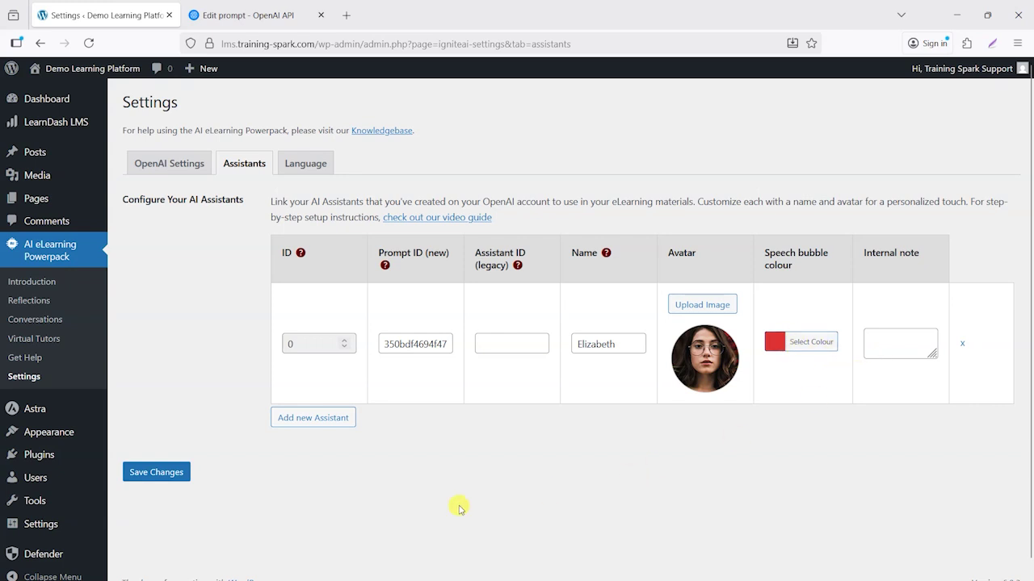
{"action": "left_click", "coordinate": [171, 475]}
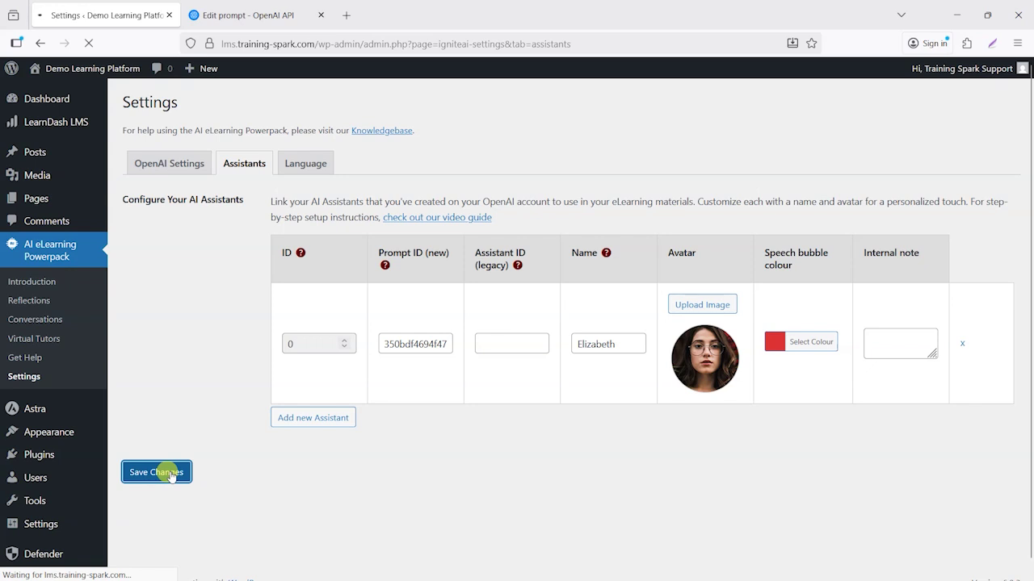